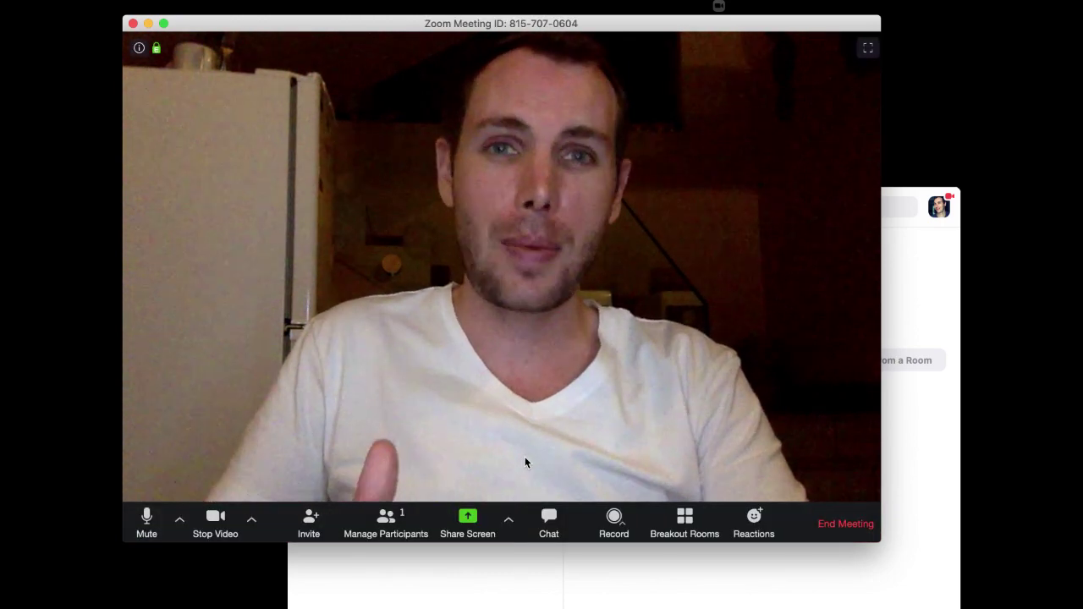
Share the QuickTime Player video window in the meeting with computer sound and Optimize Screen Share for Video Clip enabled
left_click(473, 516)
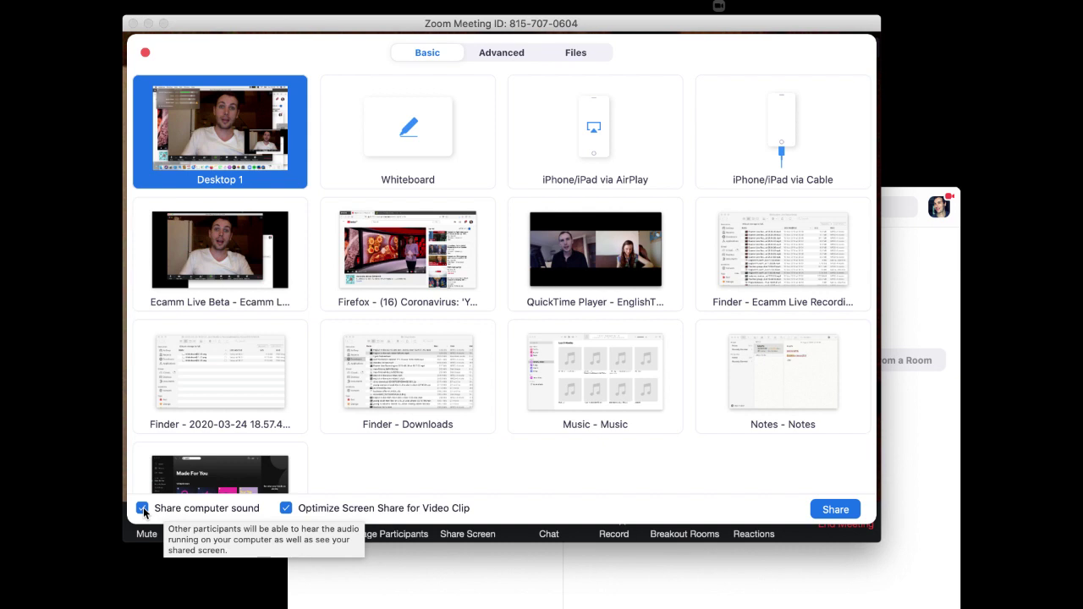
left_click(287, 508)
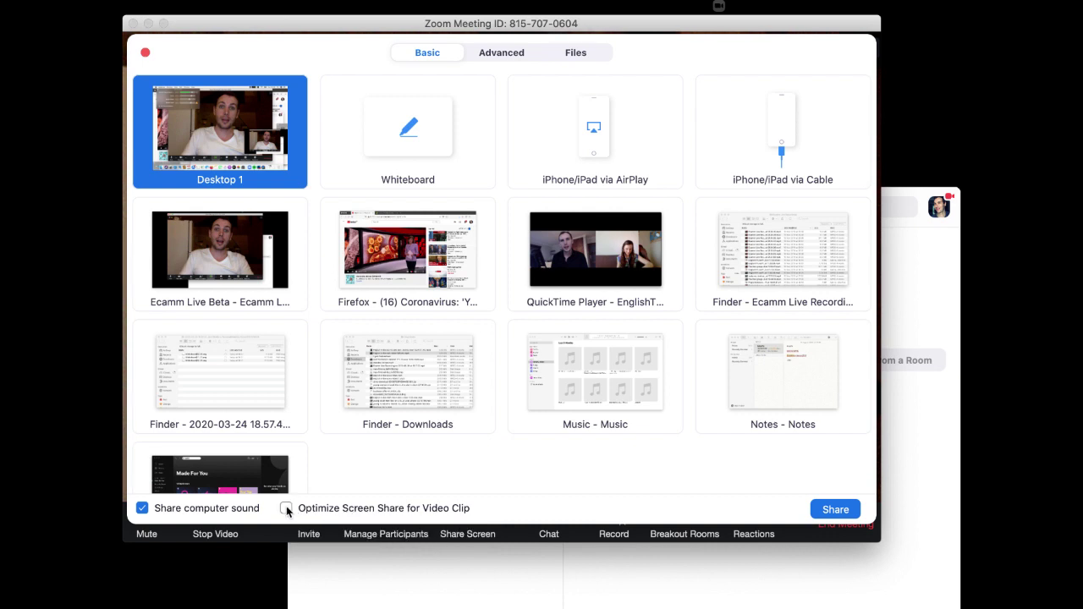
left_click(287, 510)
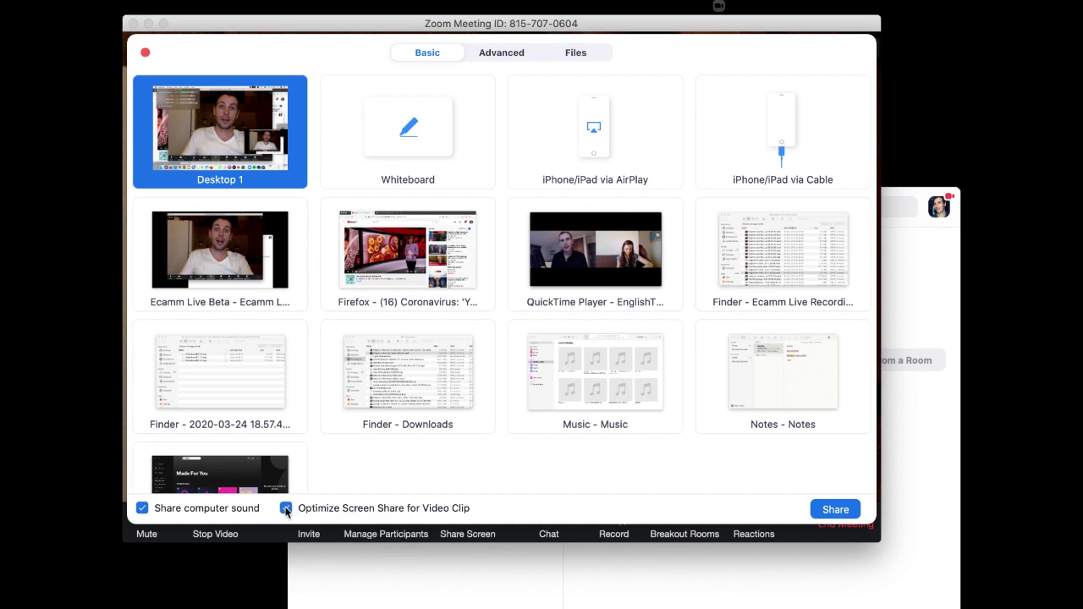
left_click(143, 510)
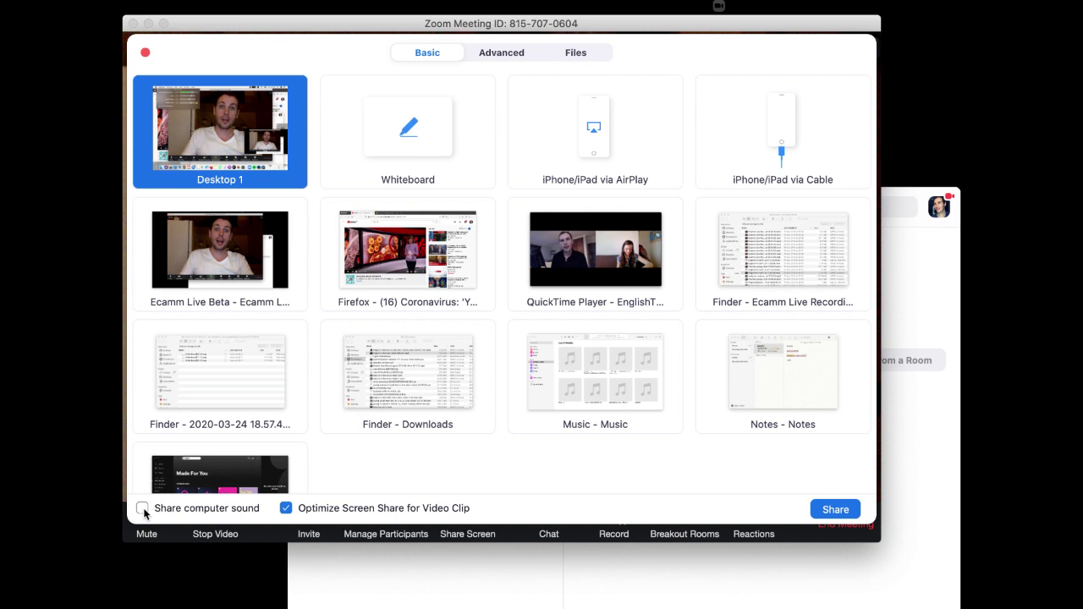
left_click(143, 509)
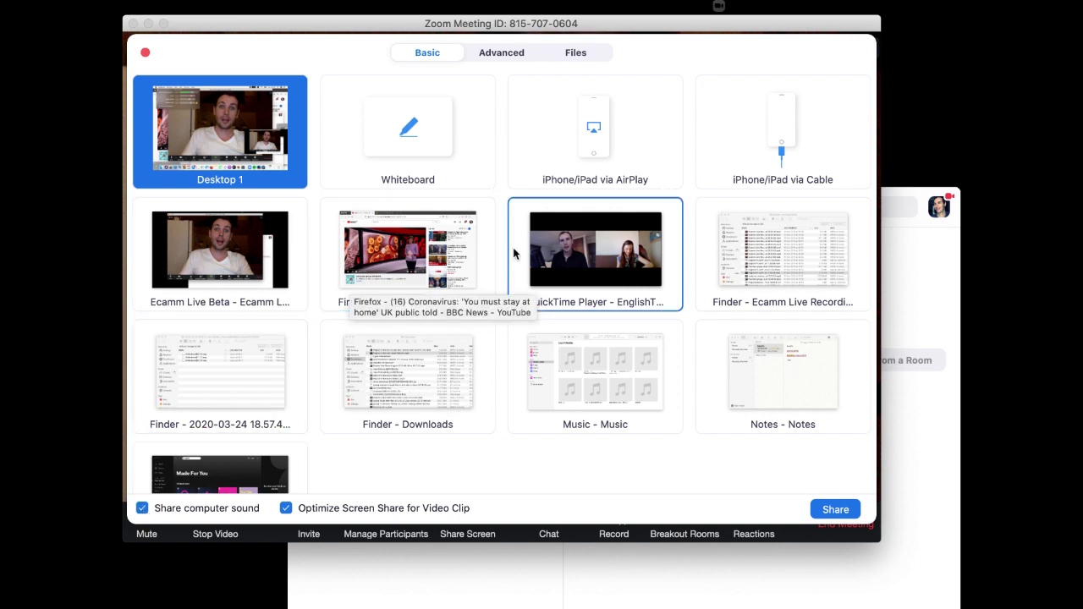
left_click(575, 251)
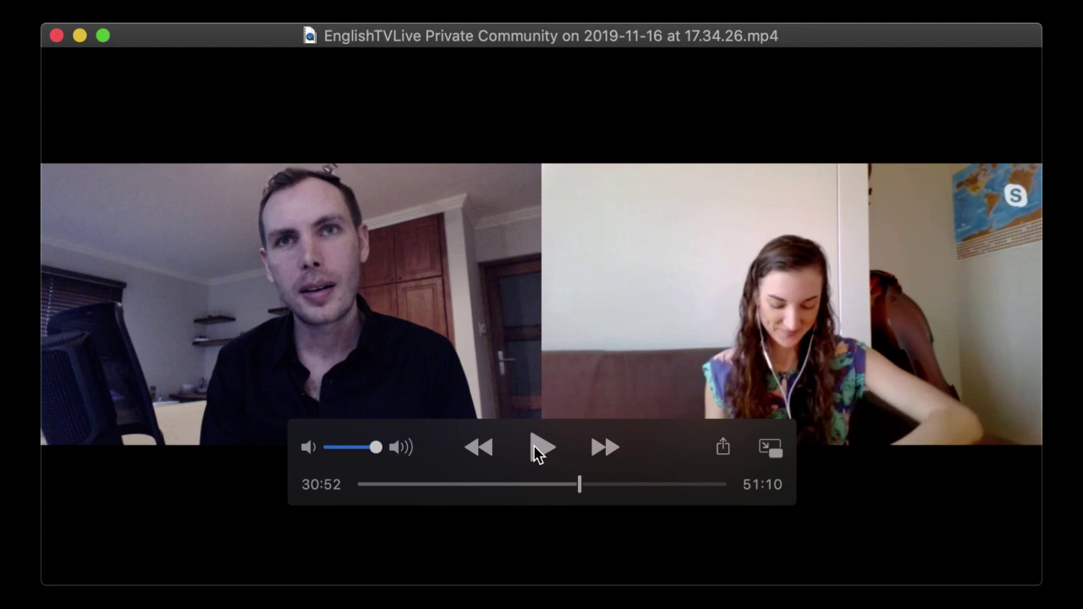
Play the shared QuickTime video and move its playback position back to an earlier point
left_click(540, 452)
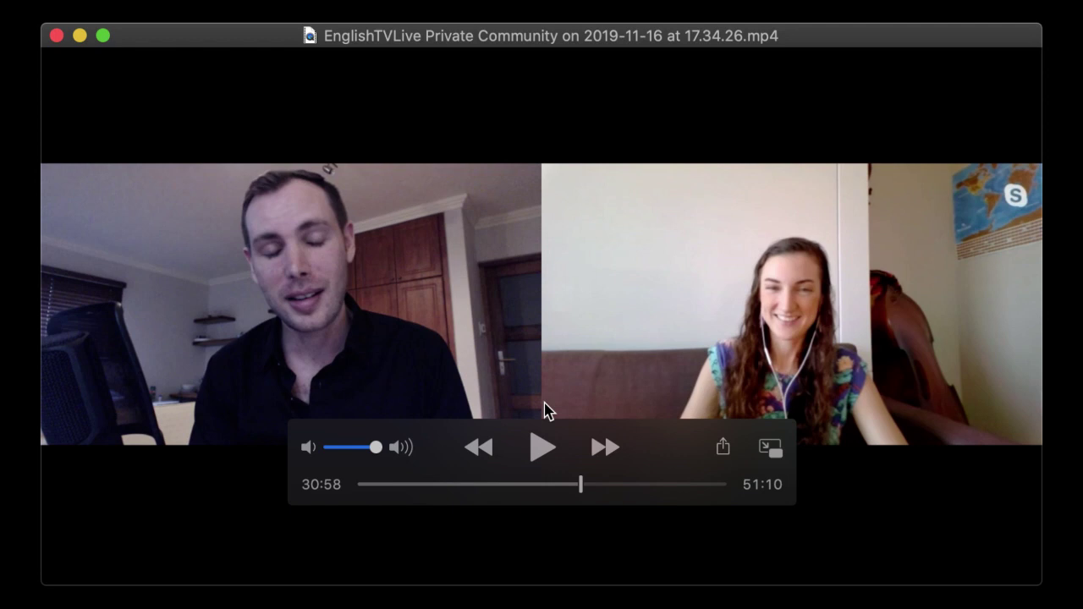
left_click_drag(580, 484, 456, 484)
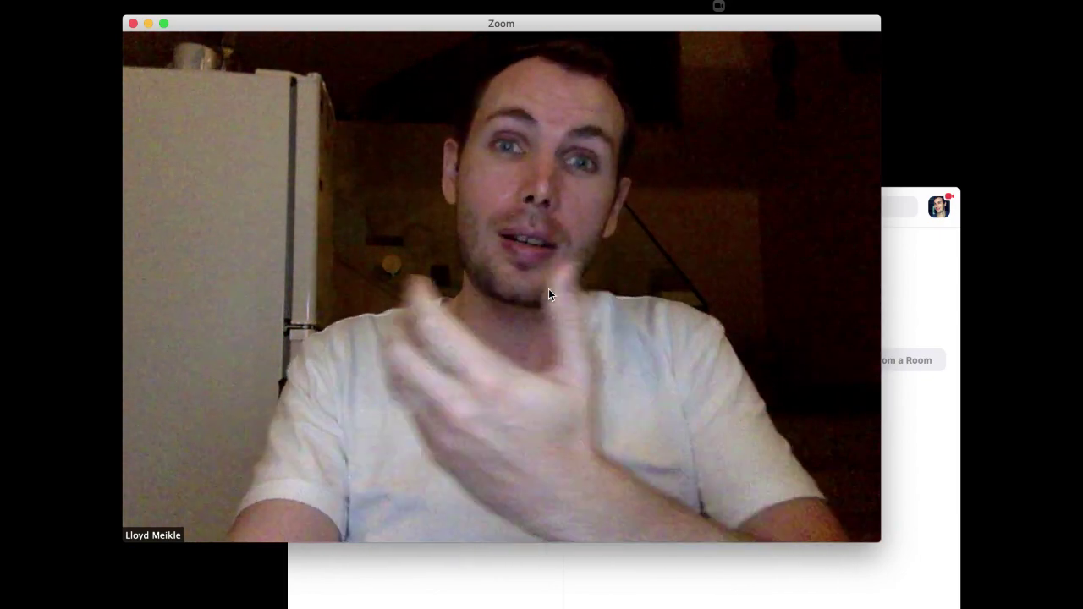
Share the Firefox window showing the YouTube news video, keeping computer sound and video clip optimization enabled
mouse_move(528, 377)
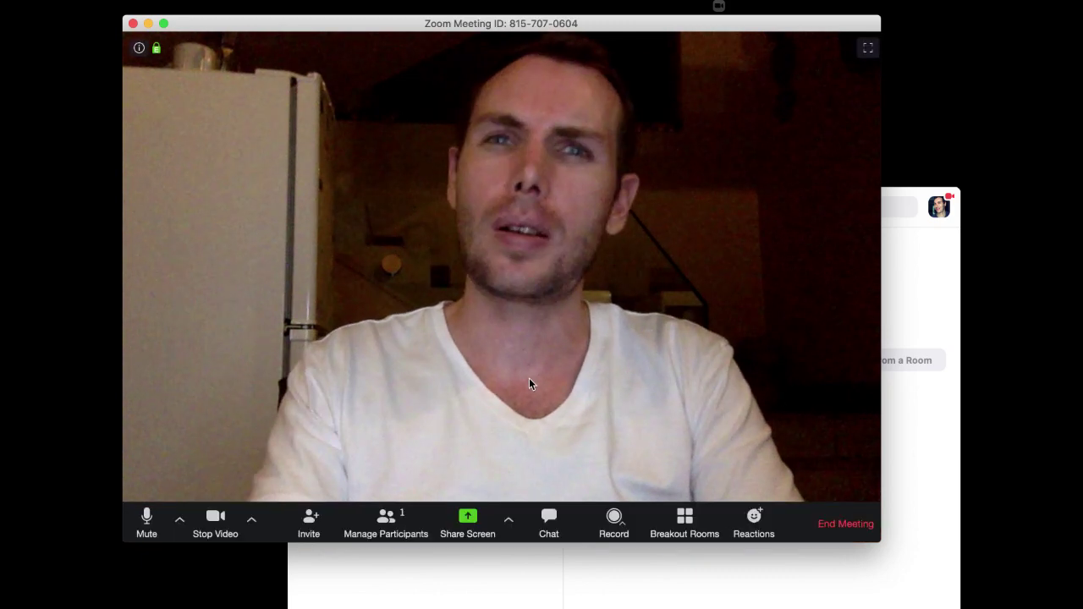
left_click(467, 516)
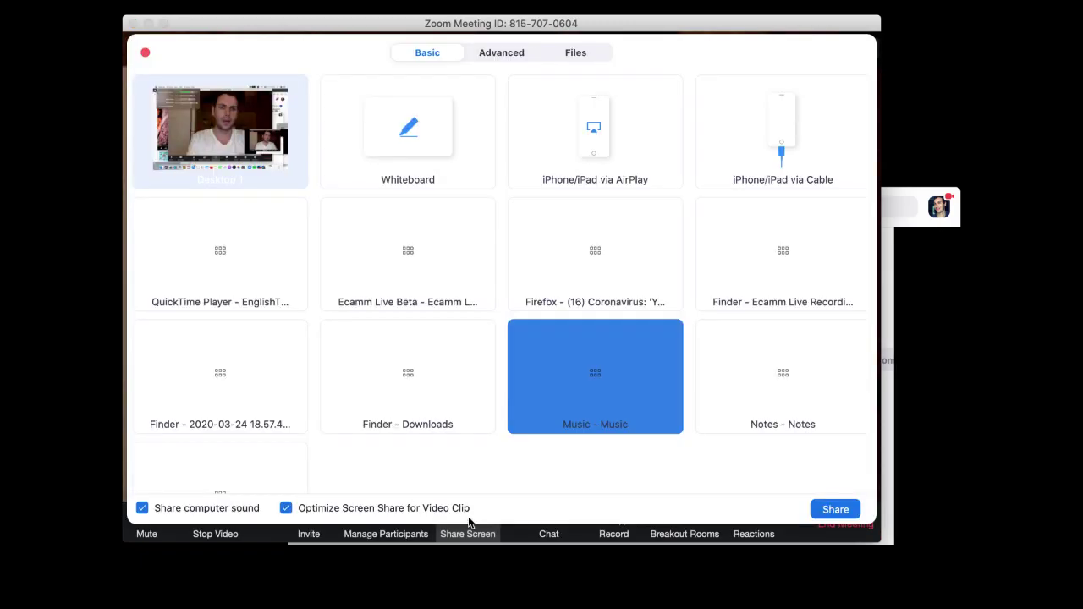
left_click(589, 249)
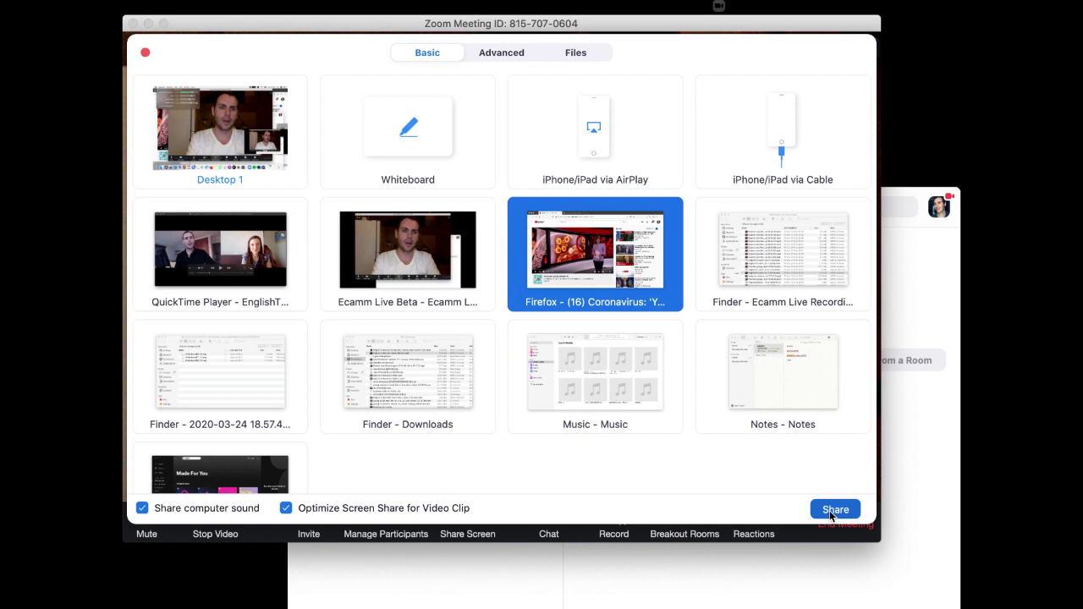
left_click(830, 510)
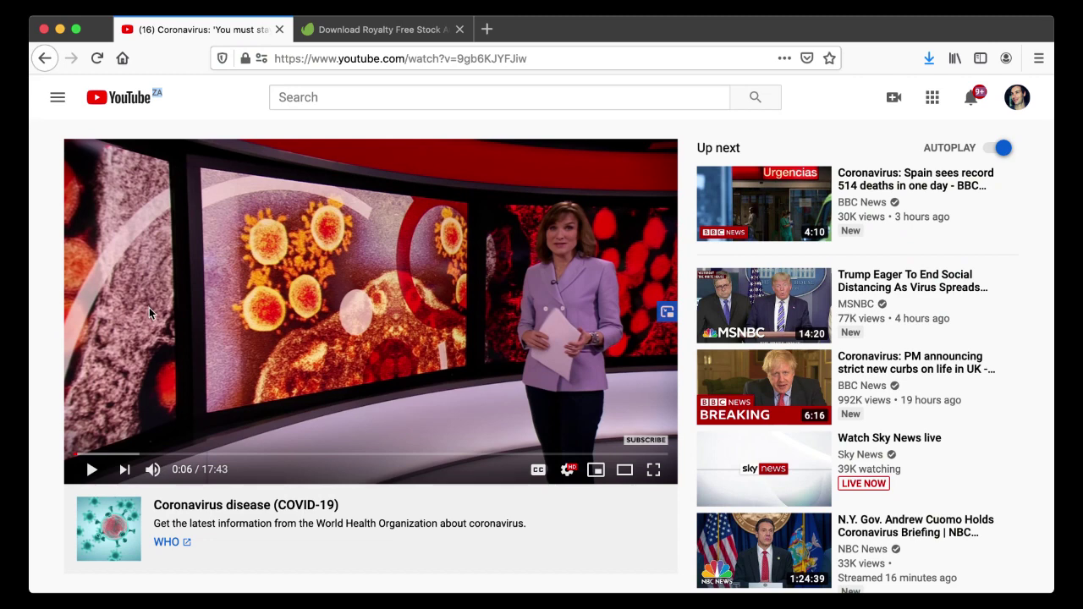
Play the YouTube video for a few seconds, pause it and enlarge the player to theater mode
left_click(149, 308)
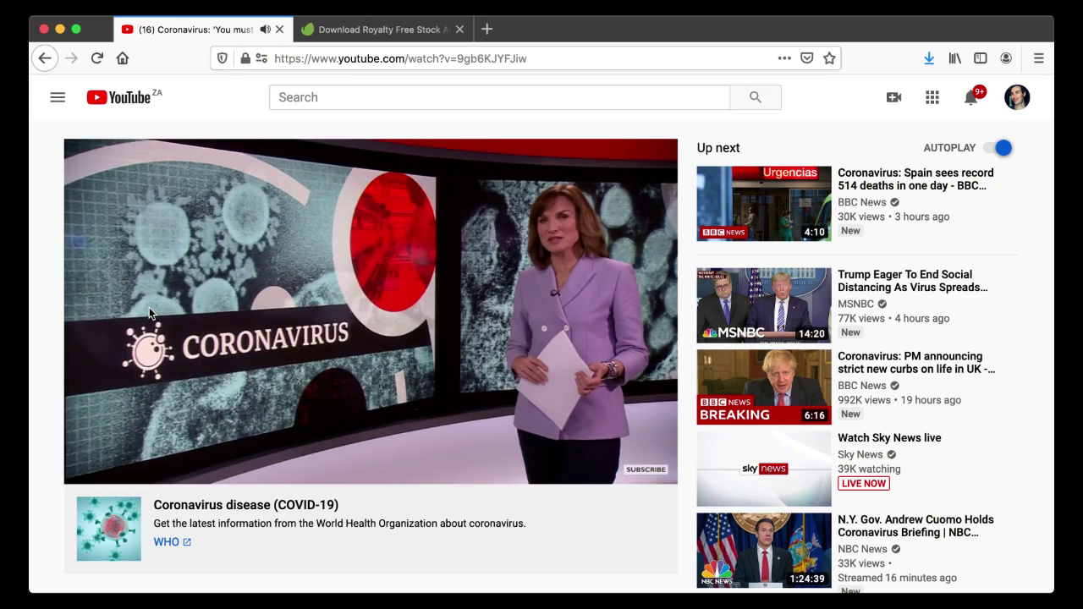
left_click(191, 313)
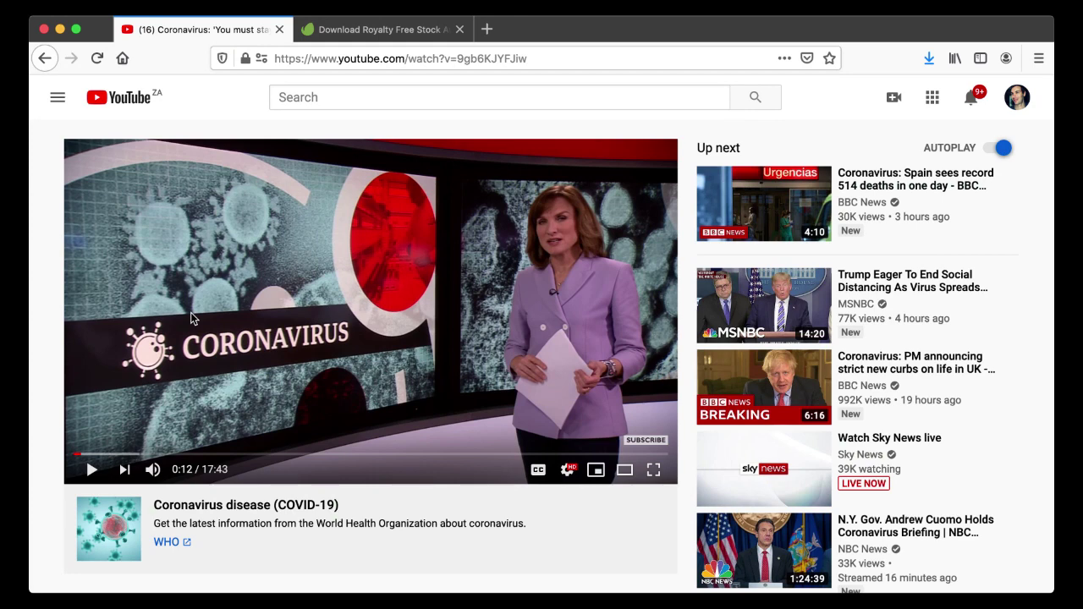
left_click(625, 471)
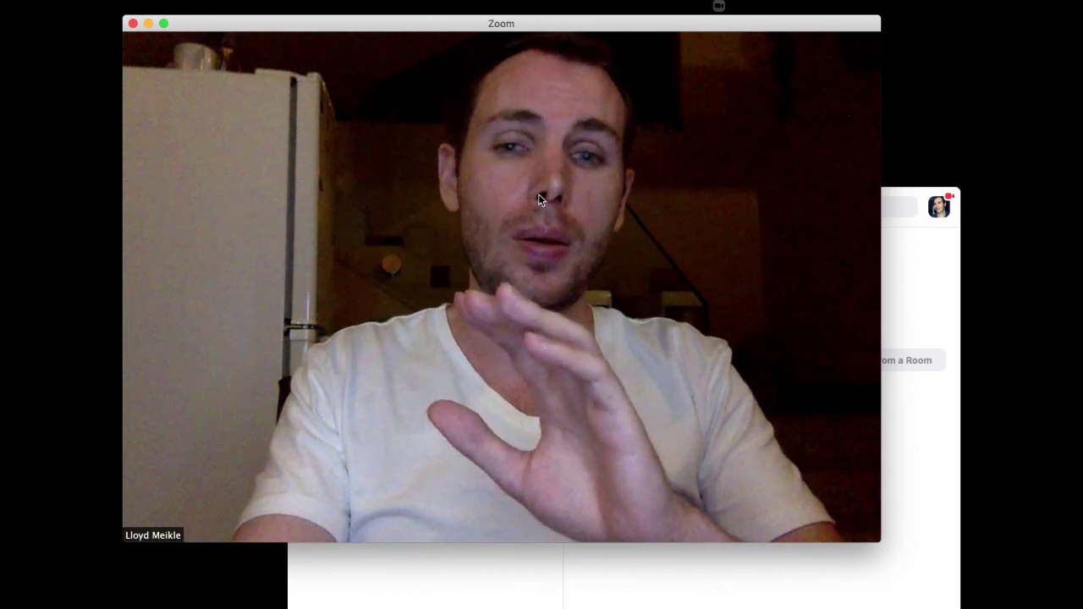
Start an advanced share of Computer Sound Only in the Zoom meeting
mouse_move(528, 240)
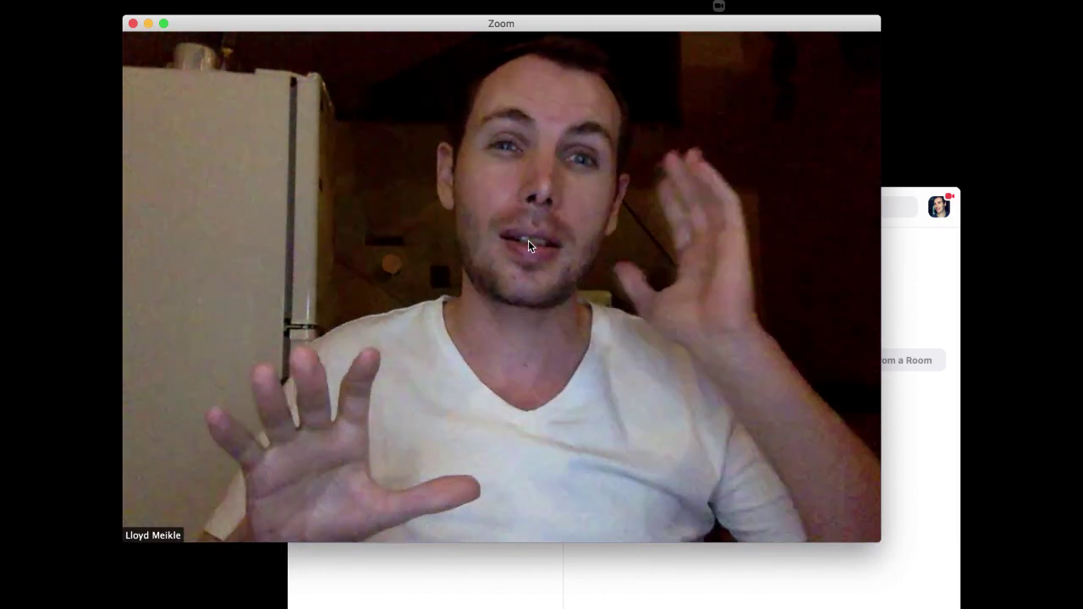
mouse_move(521, 412)
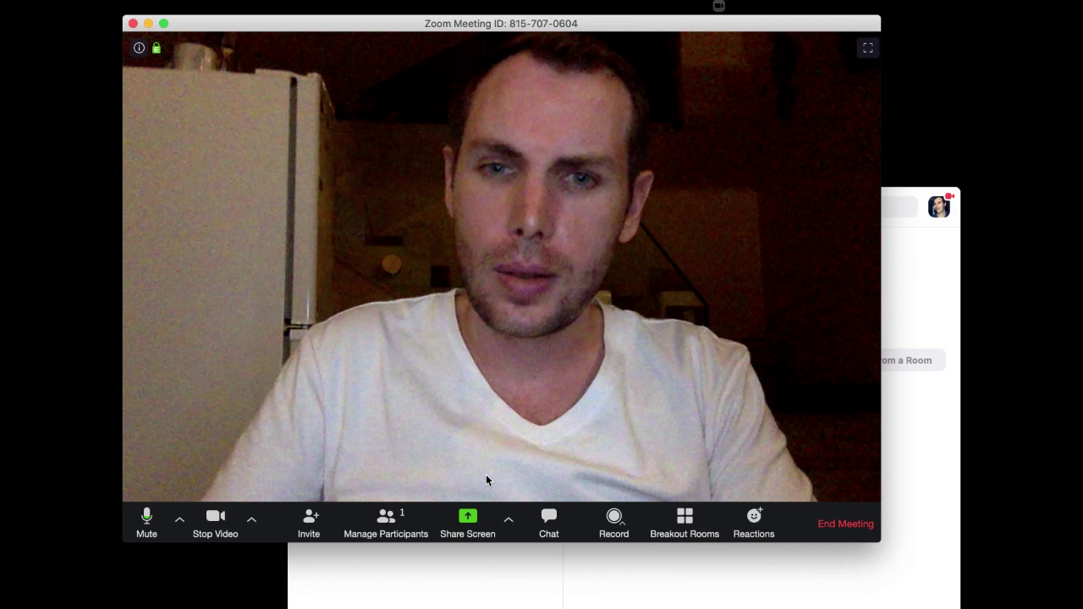
left_click(468, 519)
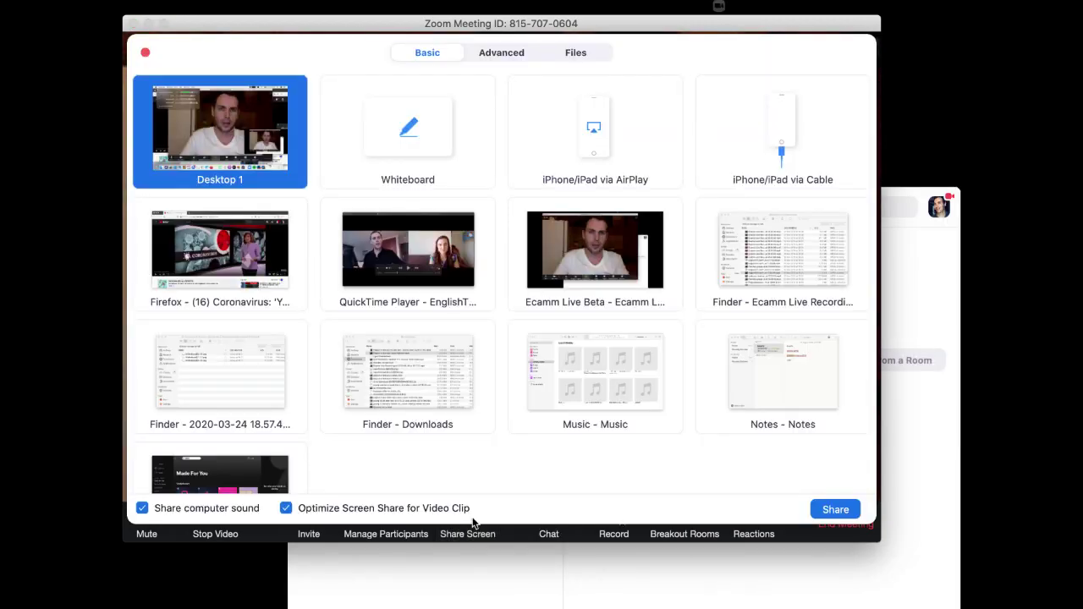
left_click(505, 54)
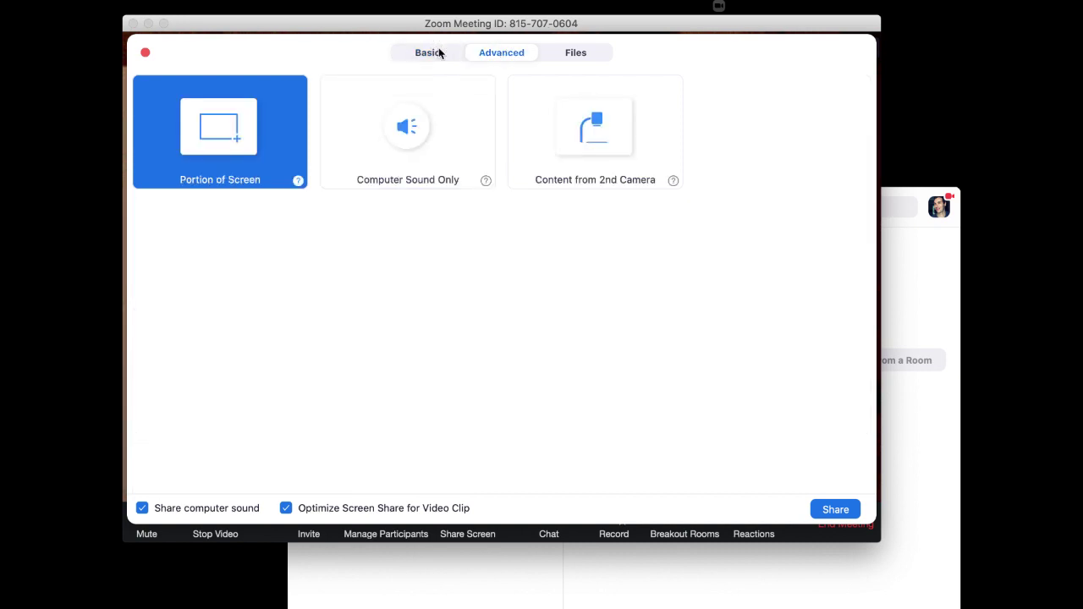
left_click(438, 52)
left_click(487, 52)
left_click(570, 54)
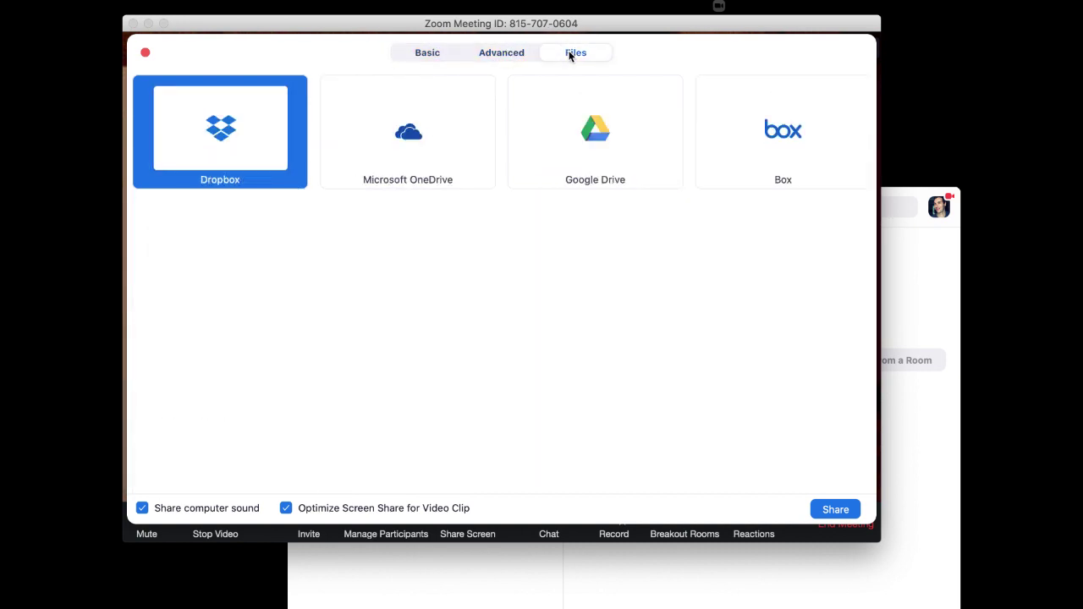
left_click(507, 54)
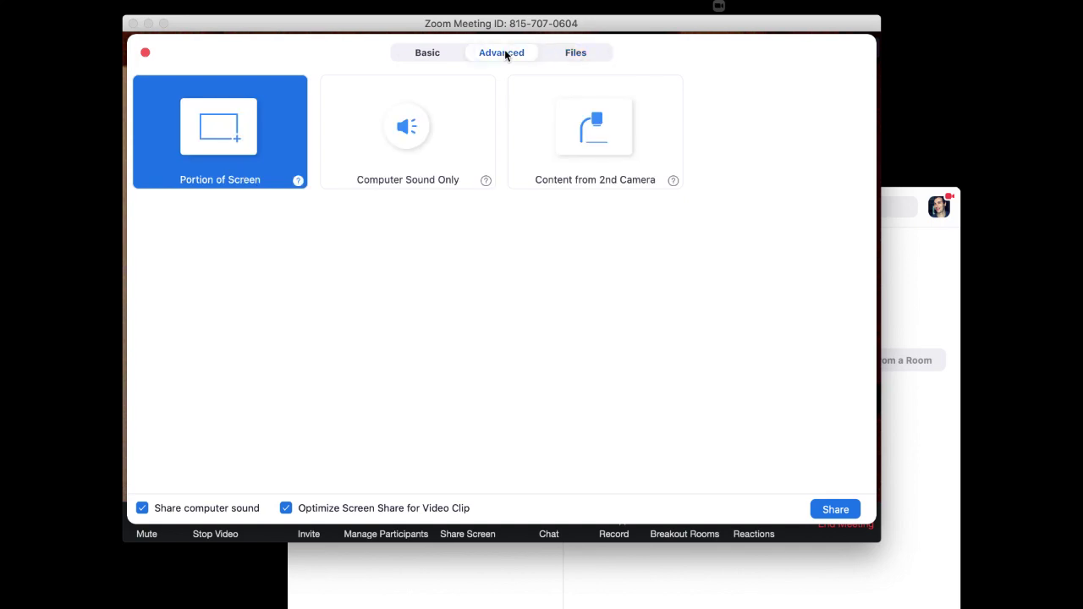
left_click(450, 137)
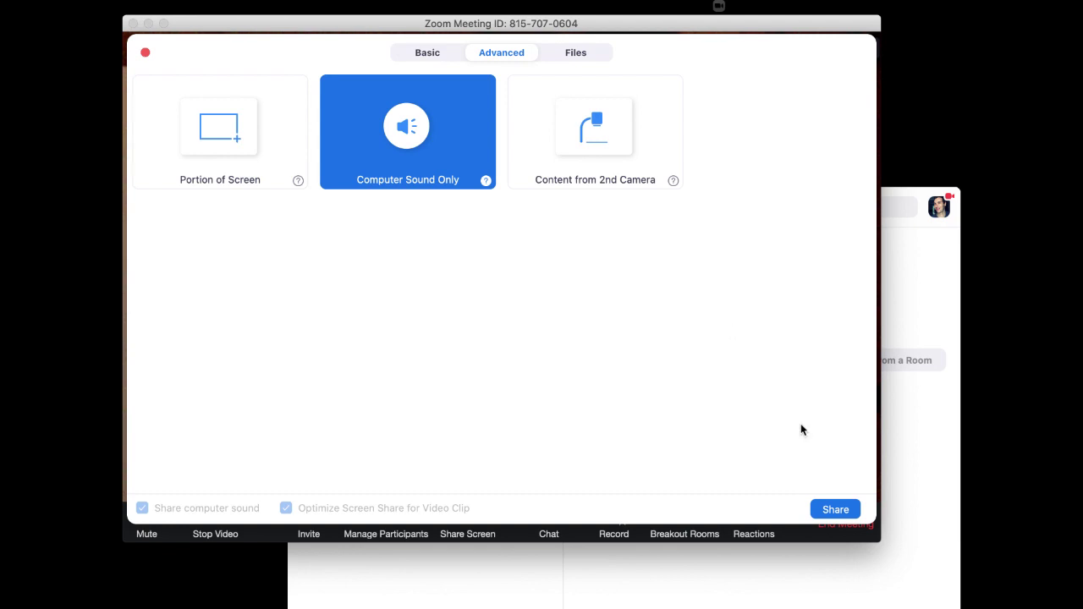
left_click(838, 510)
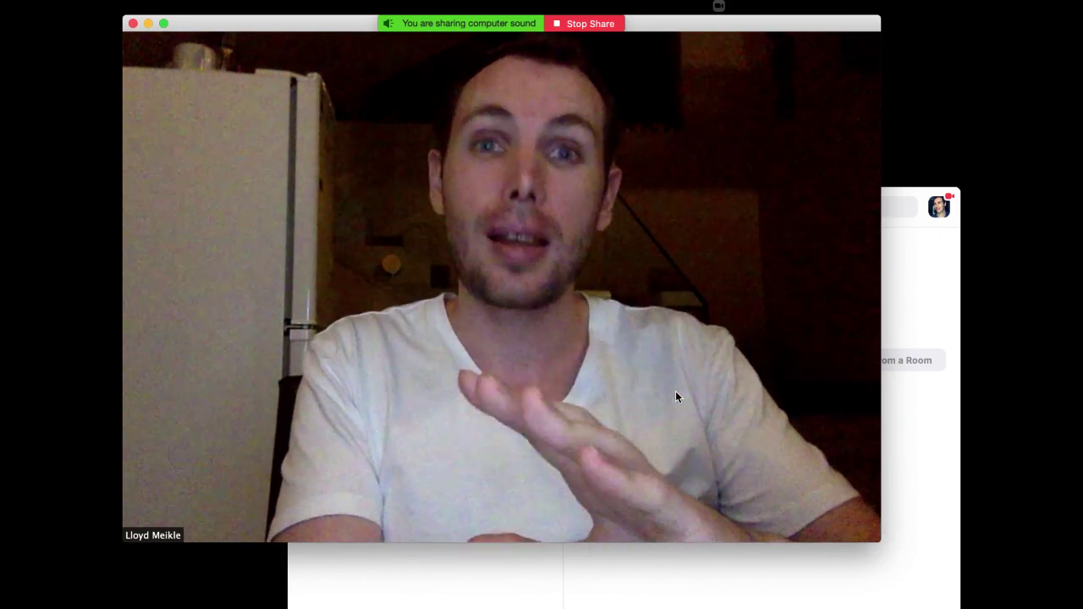
Play the track Vintage Funk Quirky Background in the Music app and lower its volume slightly
mouse_move(606, 403)
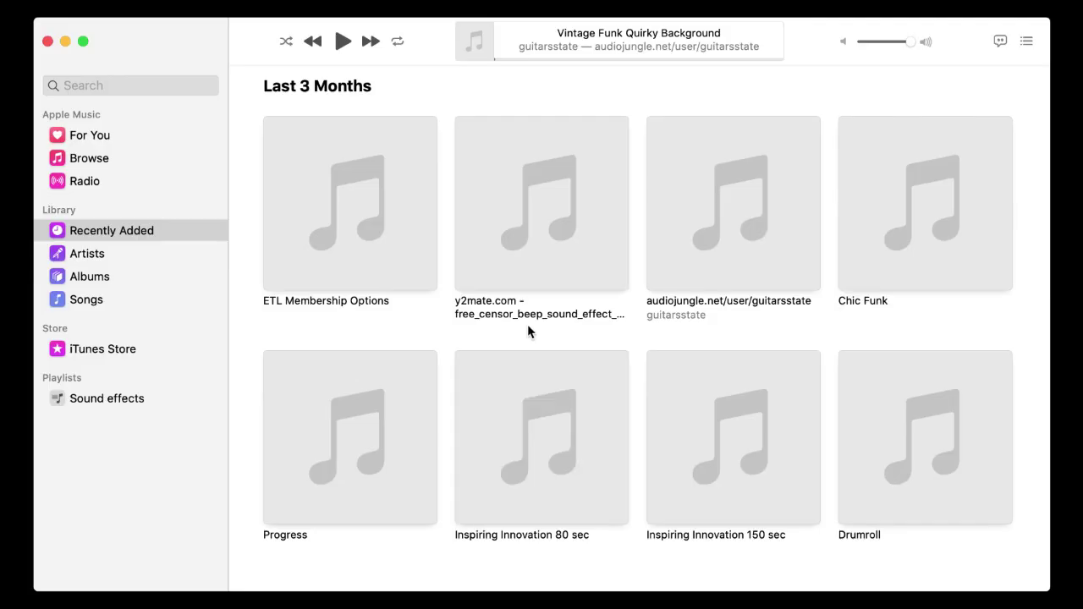
mouse_move(586, 149)
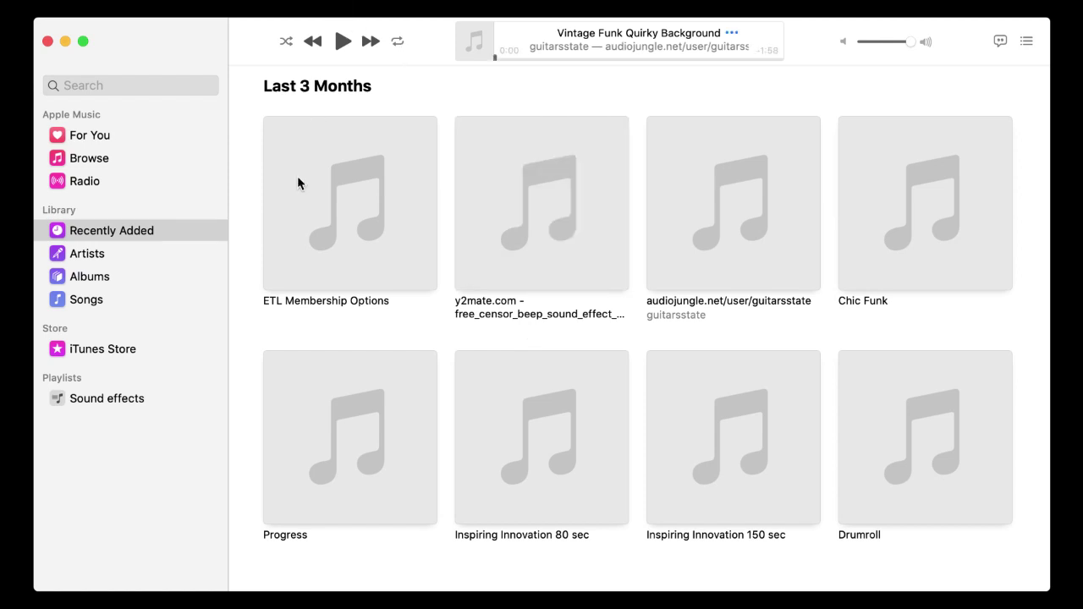
mouse_move(334, 127)
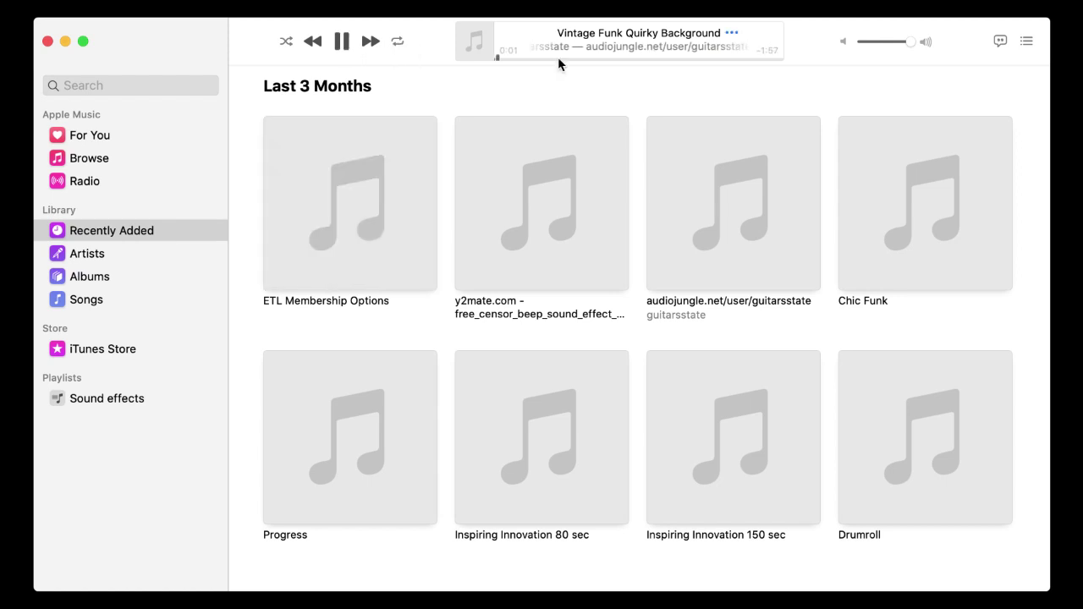
left_click_drag(901, 51, 895, 49)
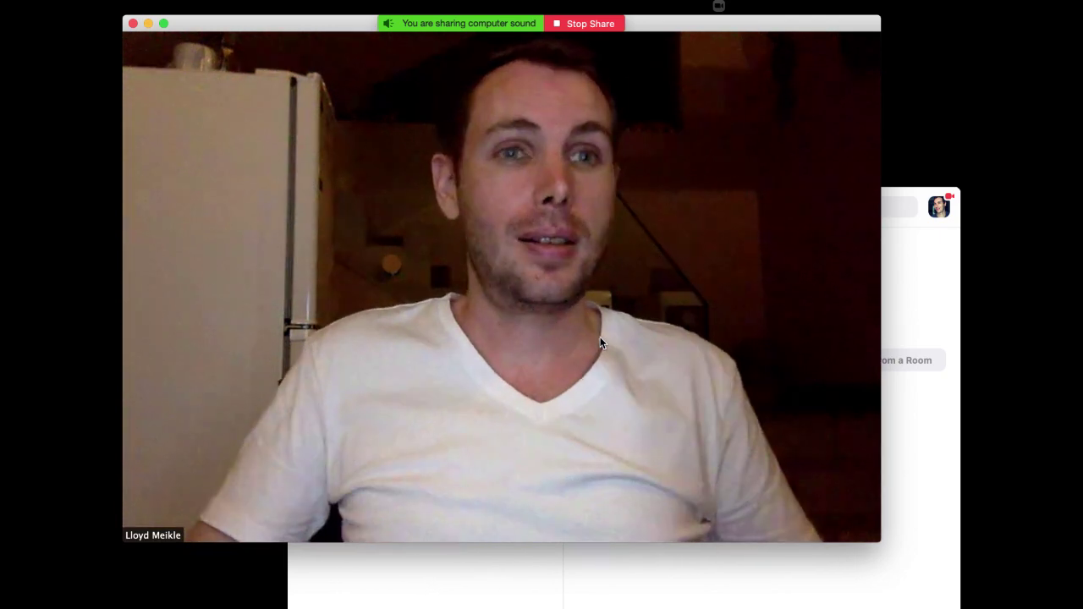
Stop sharing the computer sound in the Zoom meeting
mouse_move(617, 426)
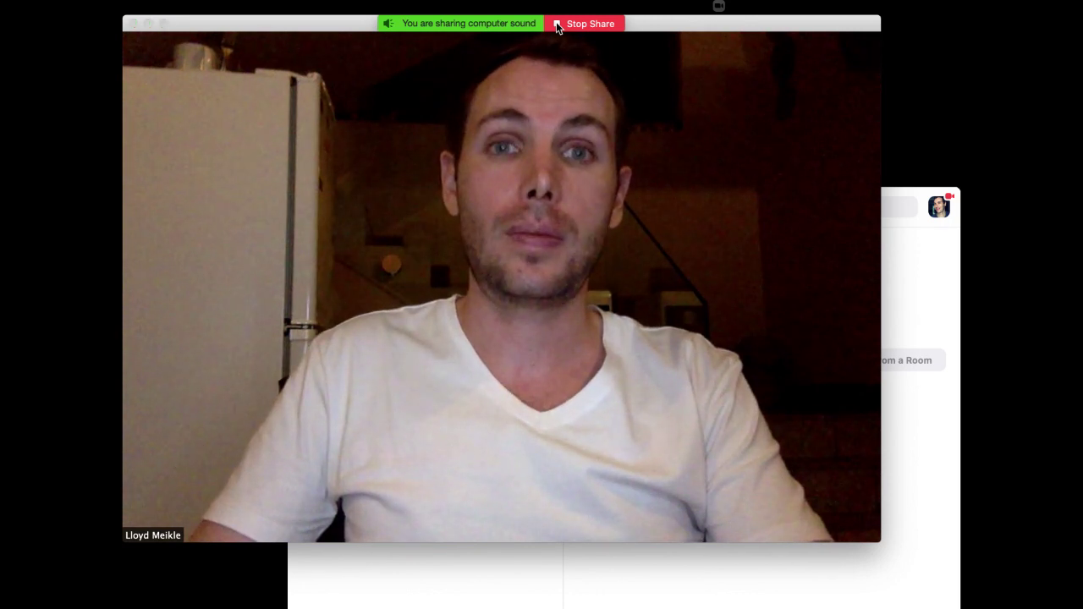
left_click(584, 24)
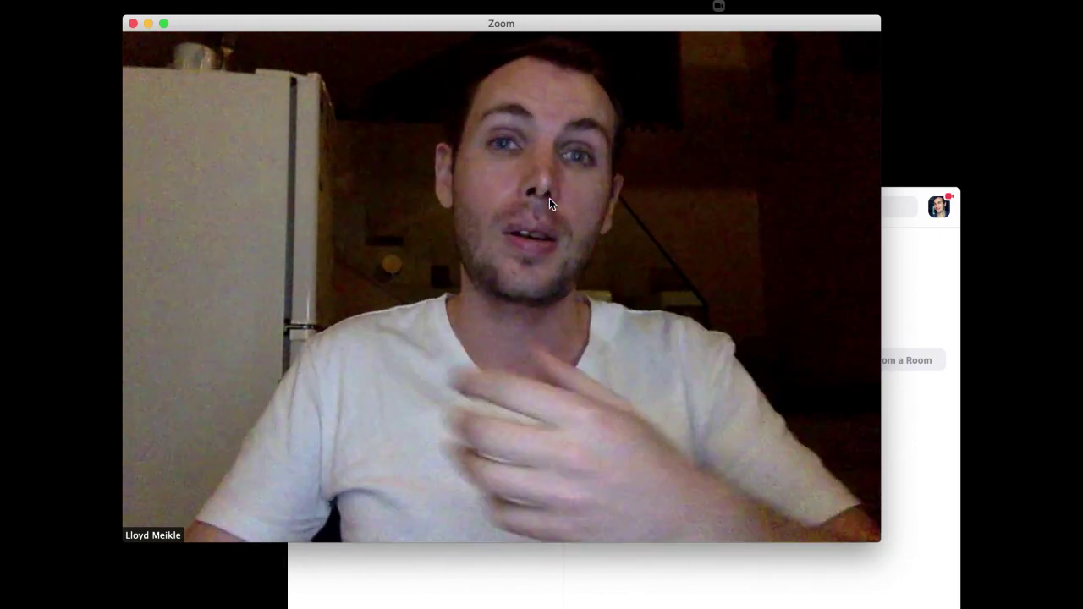
Share the Firefox window with both Share computer sound and Optimize Screen Share for Video Clip disabled
mouse_move(505, 364)
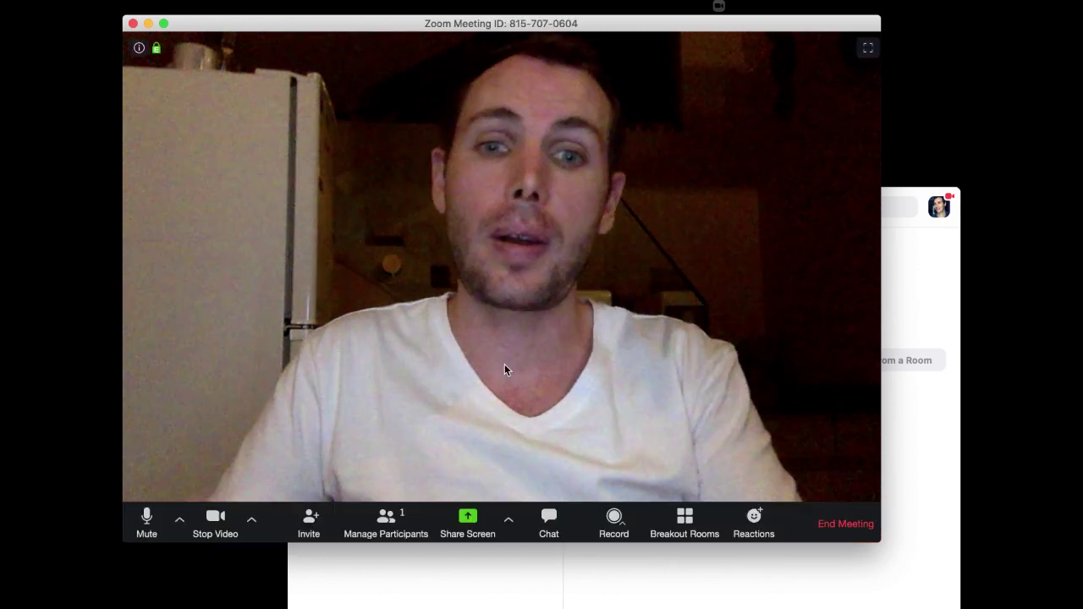
left_click(467, 523)
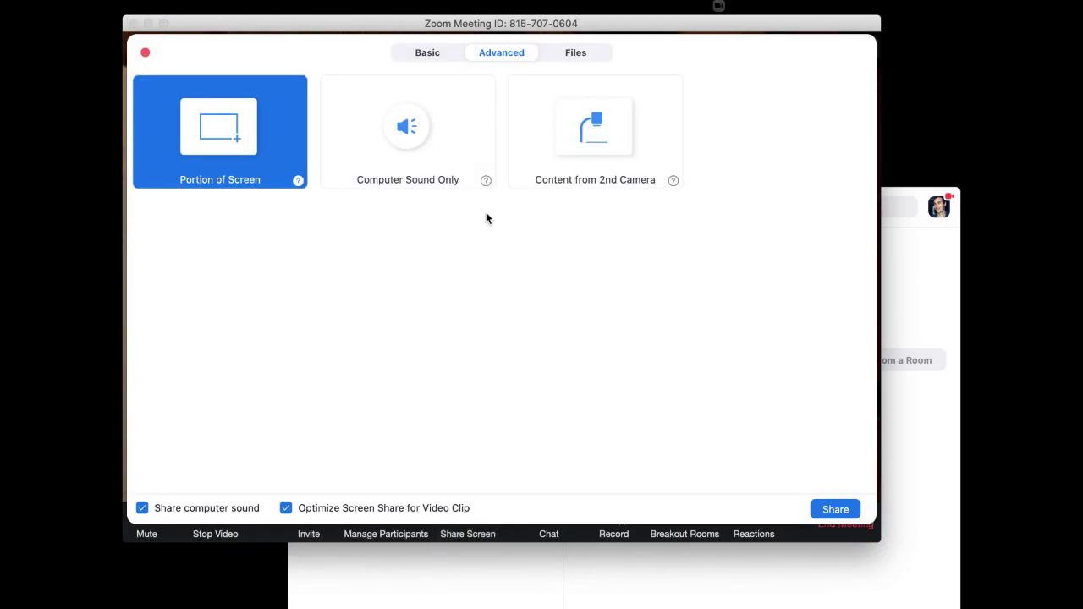
left_click(423, 52)
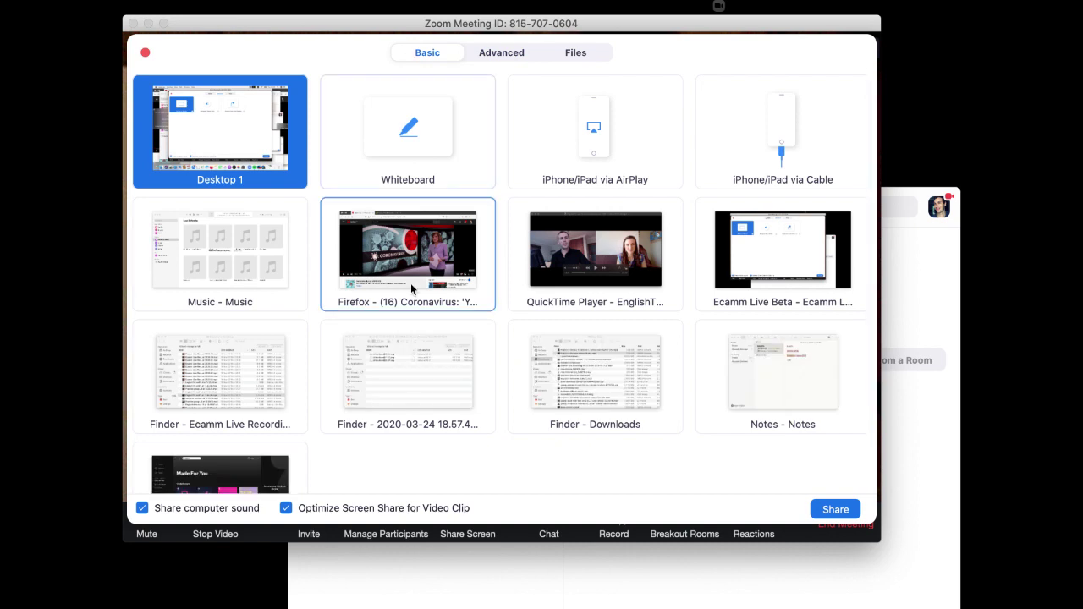
left_click(142, 508)
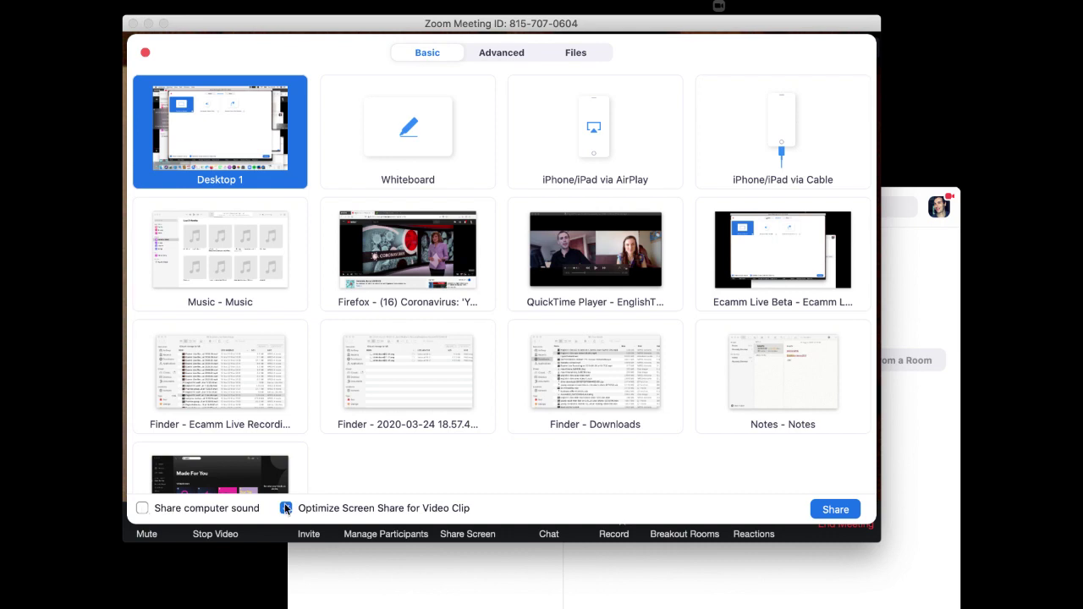
left_click(417, 239)
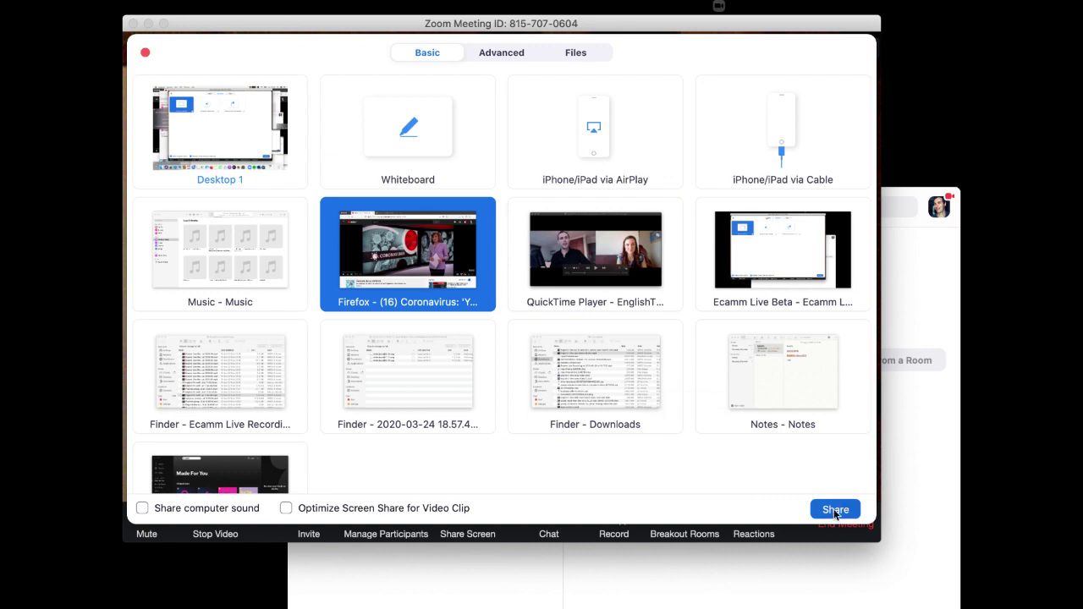
left_click(835, 510)
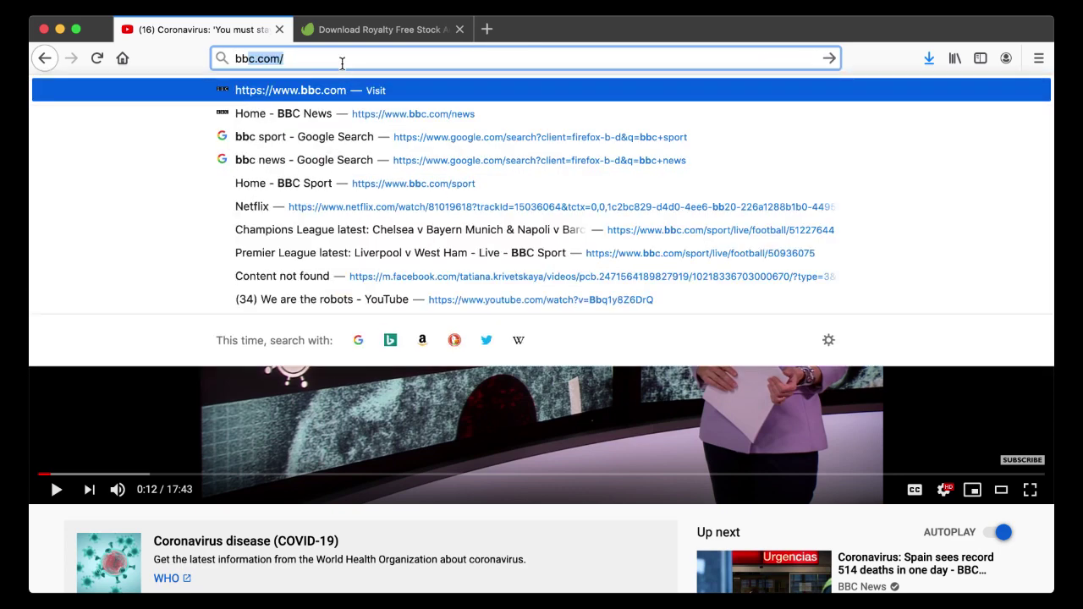
key("Down")
key("Down")
key("Down")
key("Down")
key("Down")
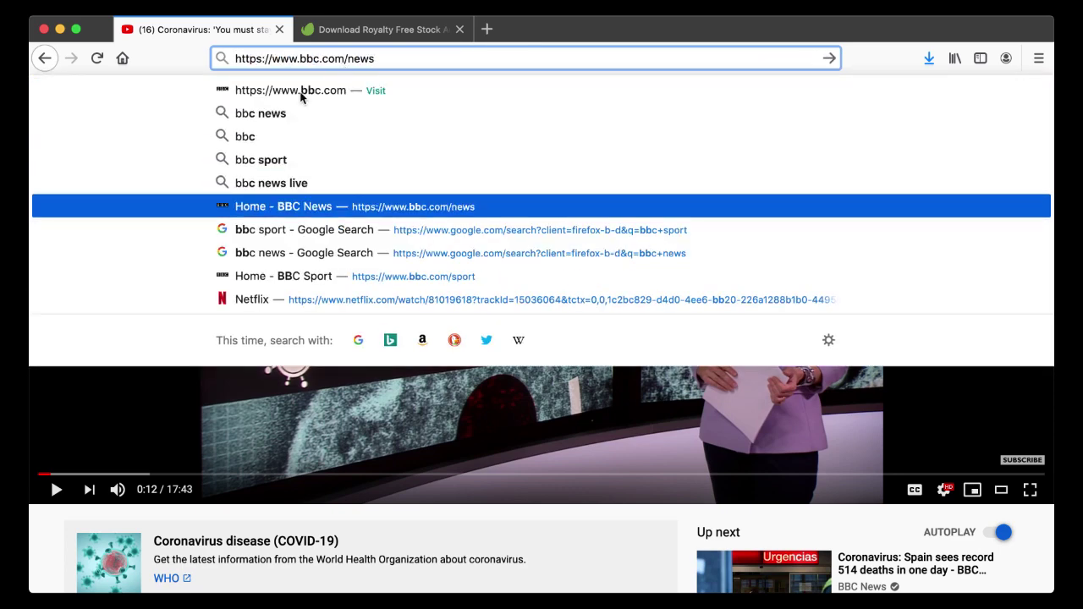
left_click(425, 204)
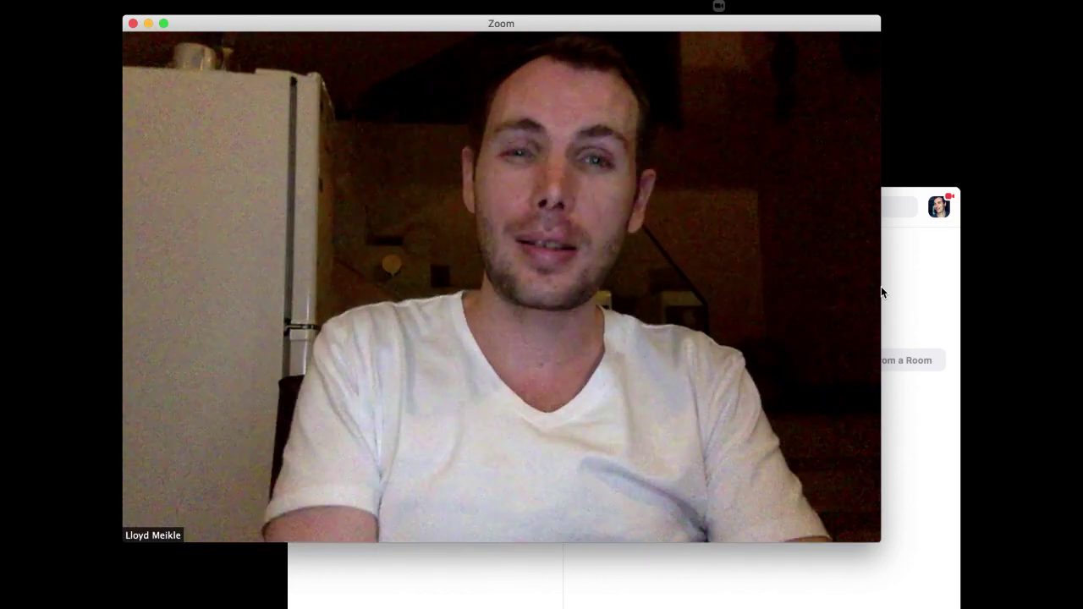
mouse_move(840, 347)
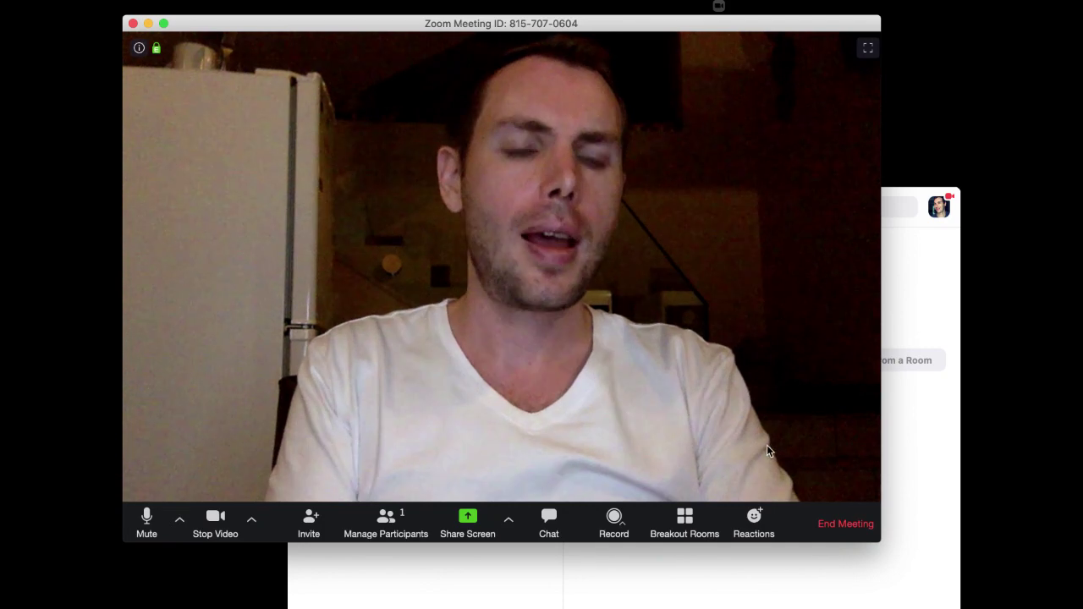